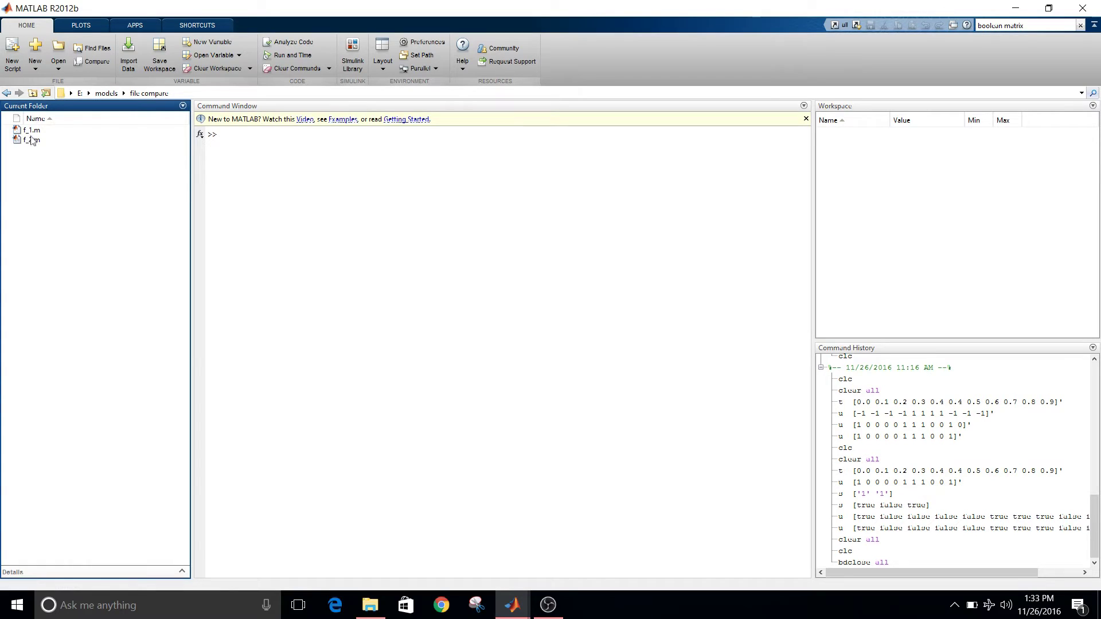
# Open f_1.m and f_2.m in the Editor from the Current Folder.
pyautogui.doubleClick(31, 130)
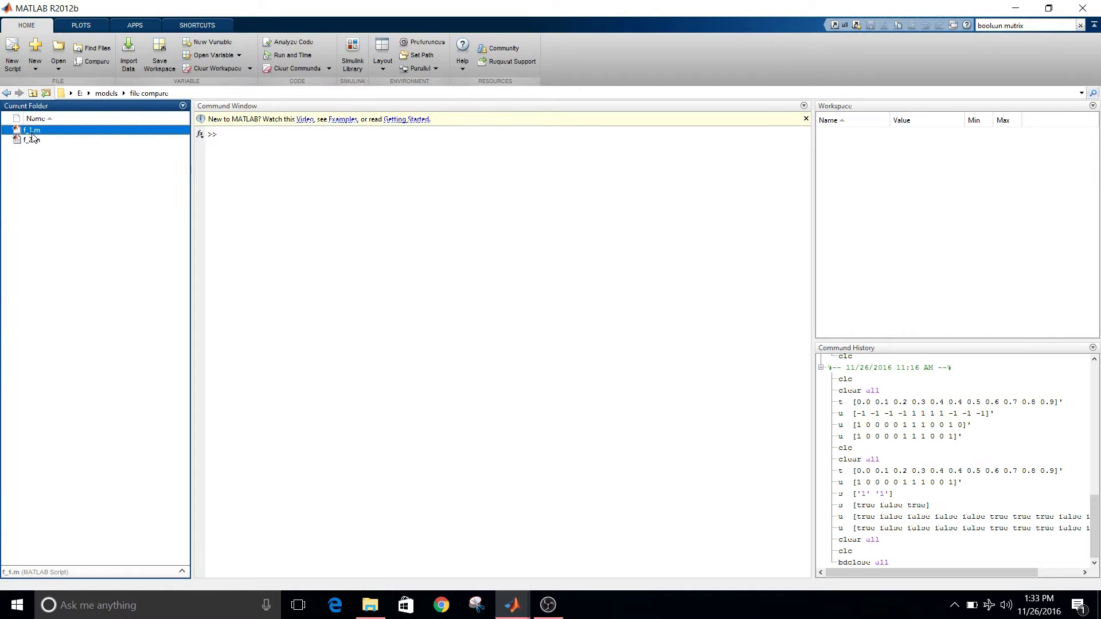
pyautogui.click(1016, 9)
pyautogui.doubleClick(37, 141)
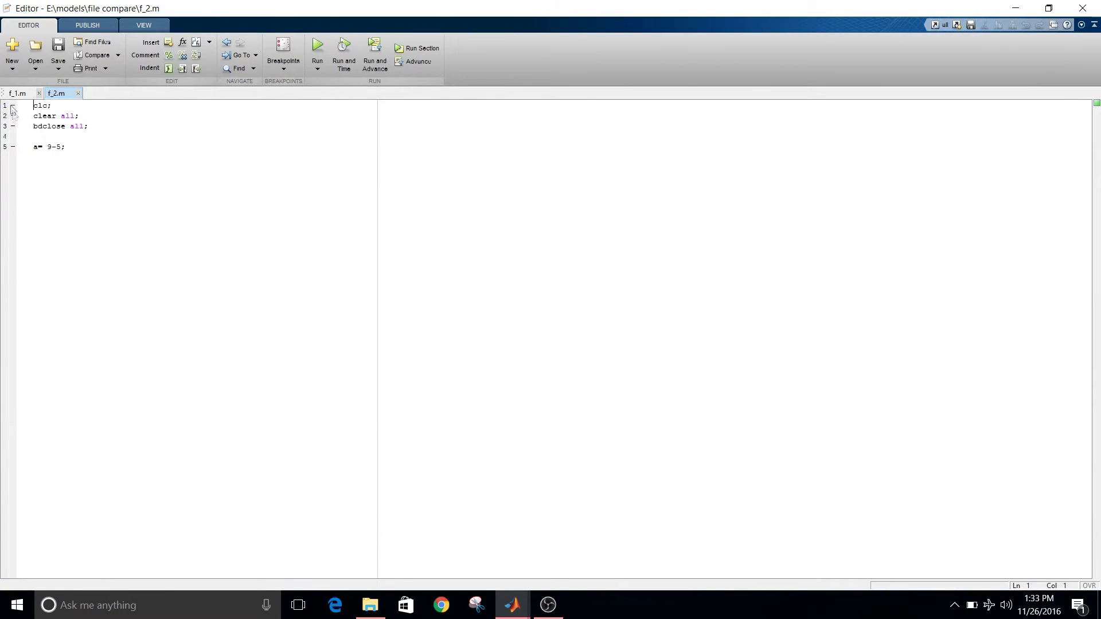
# Compare line 5 of f_2.m against f_1.m across tabs, then minimize the Editor.
pyautogui.click(30, 163)
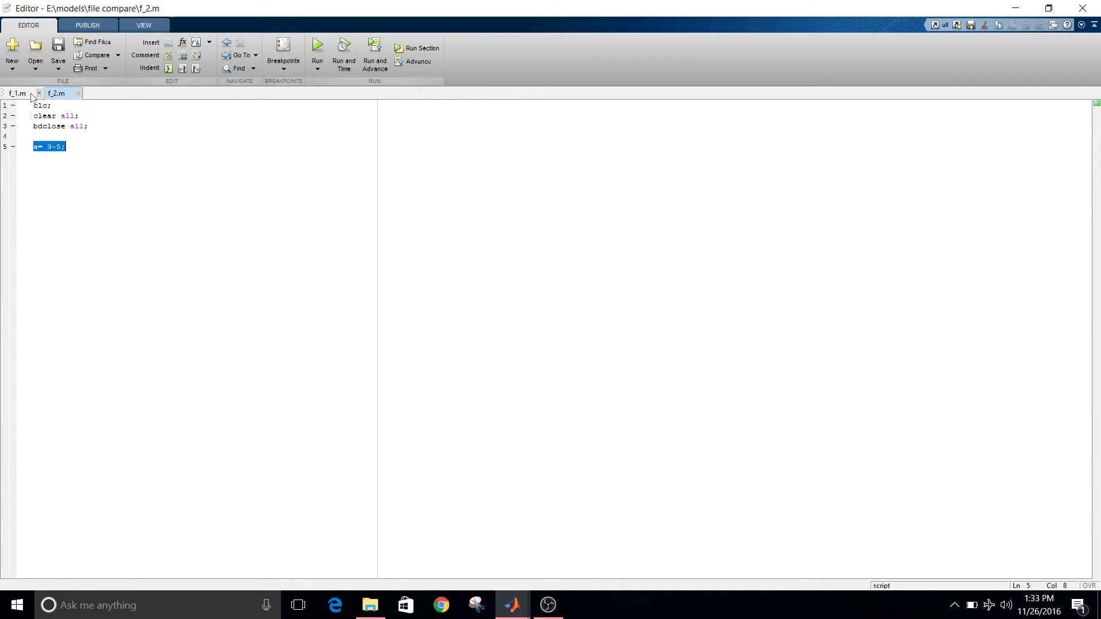
pyautogui.click(13, 96)
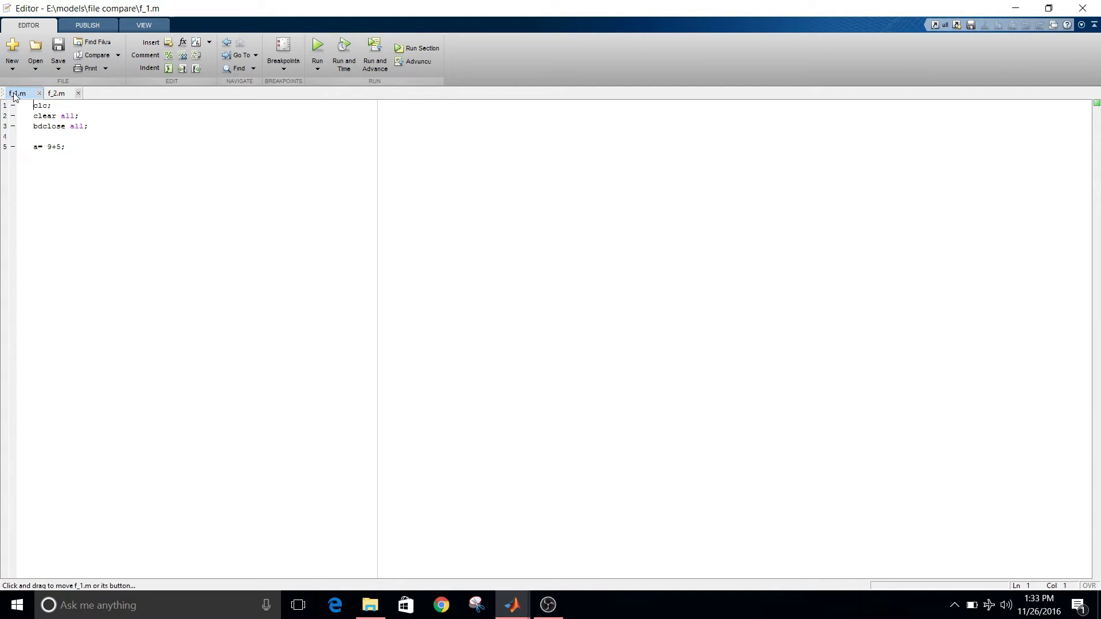
pyautogui.click(52, 93)
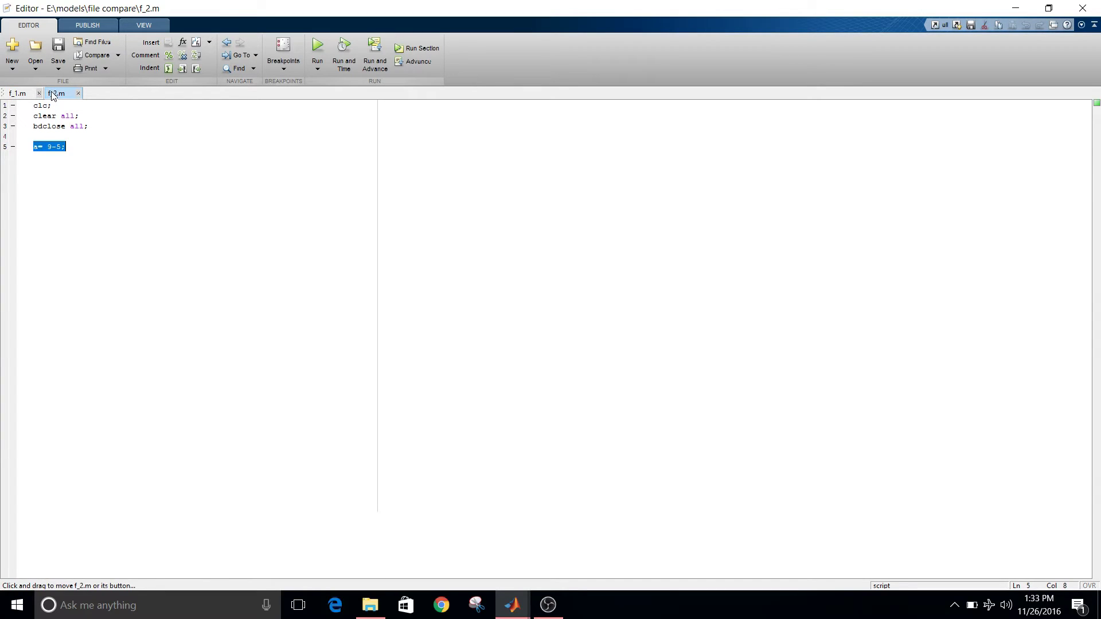
pyautogui.click(14, 97)
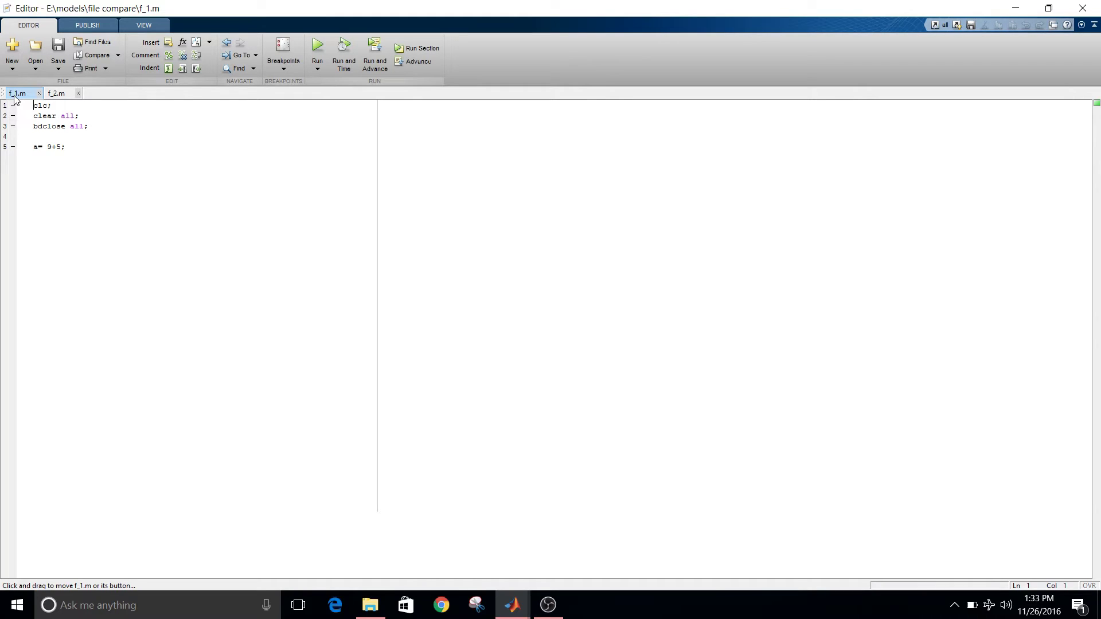
pyautogui.click(60, 95)
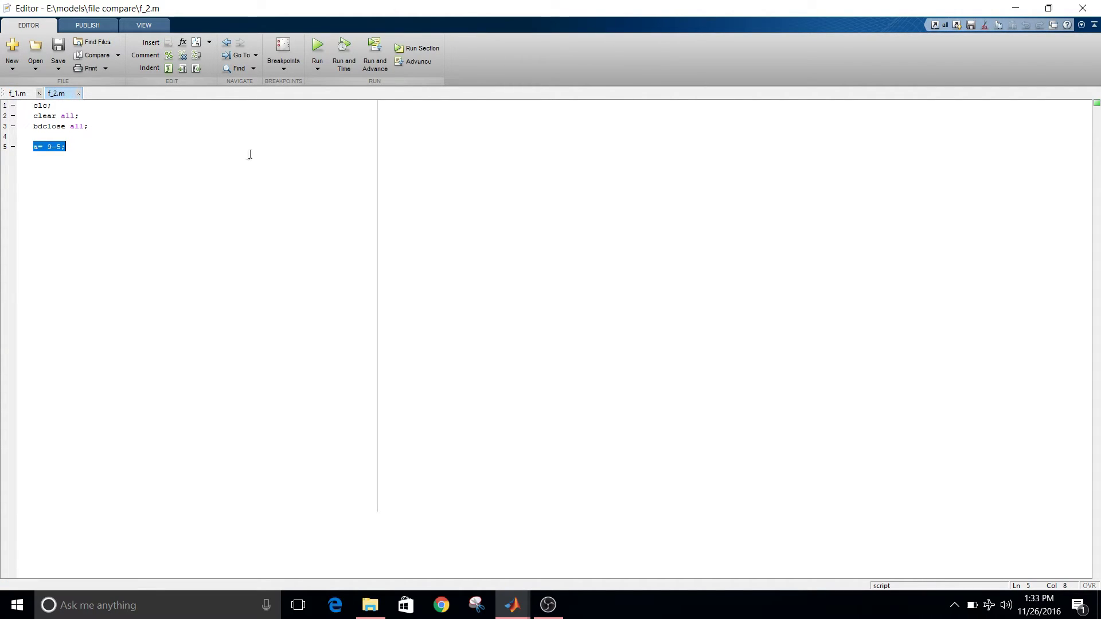
pyautogui.click(227, 150)
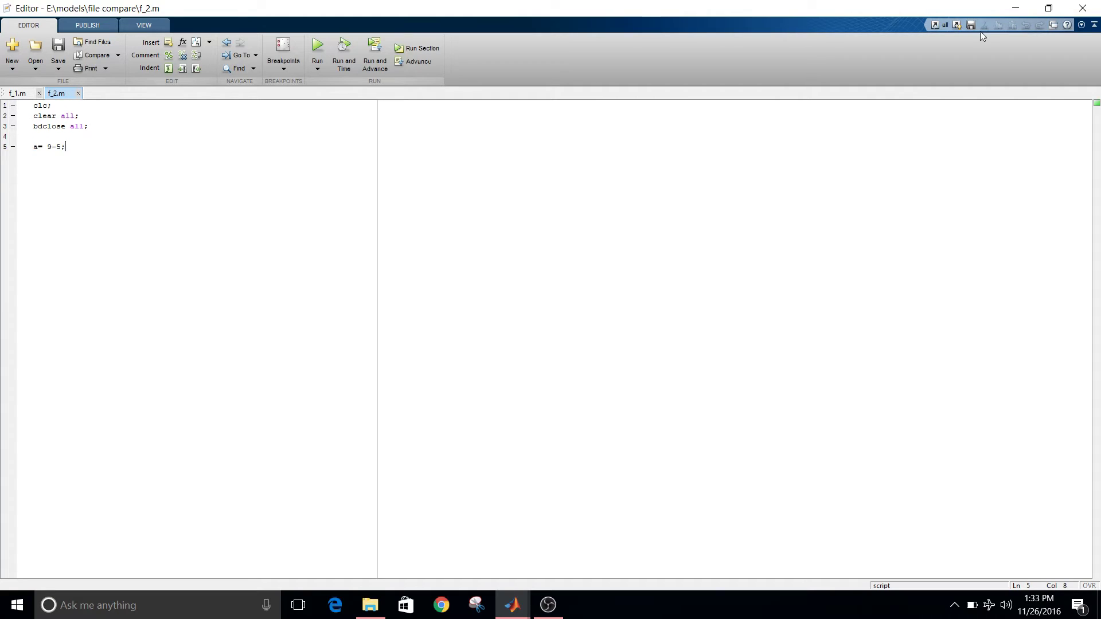
pyautogui.click(1016, 8)
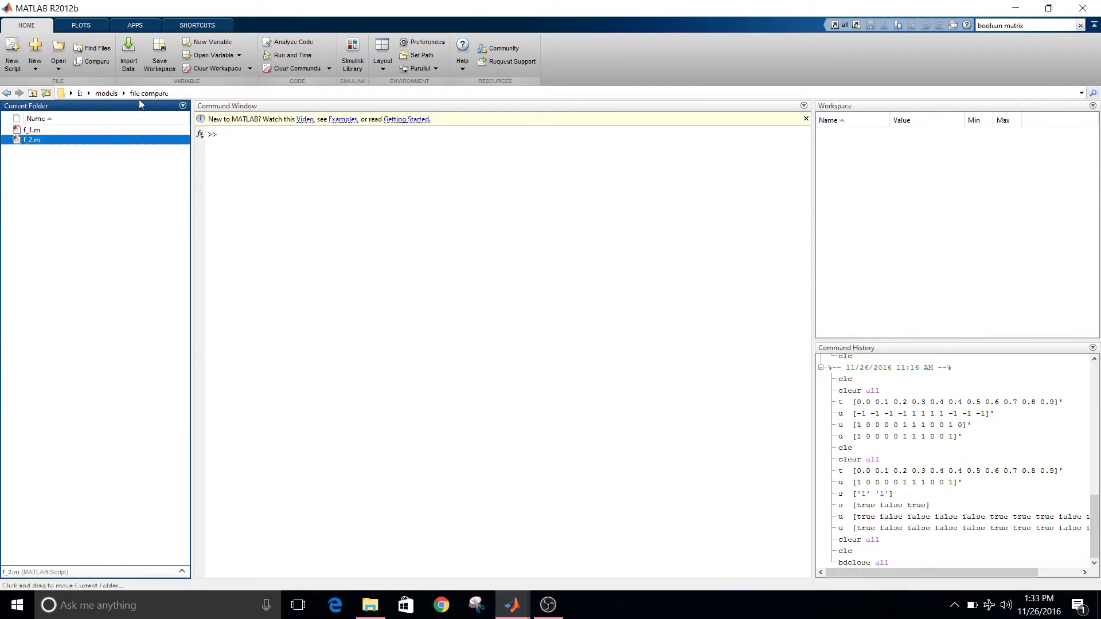
# Start a new comparison with f_1.m as the first file.
pyautogui.click(86, 65)
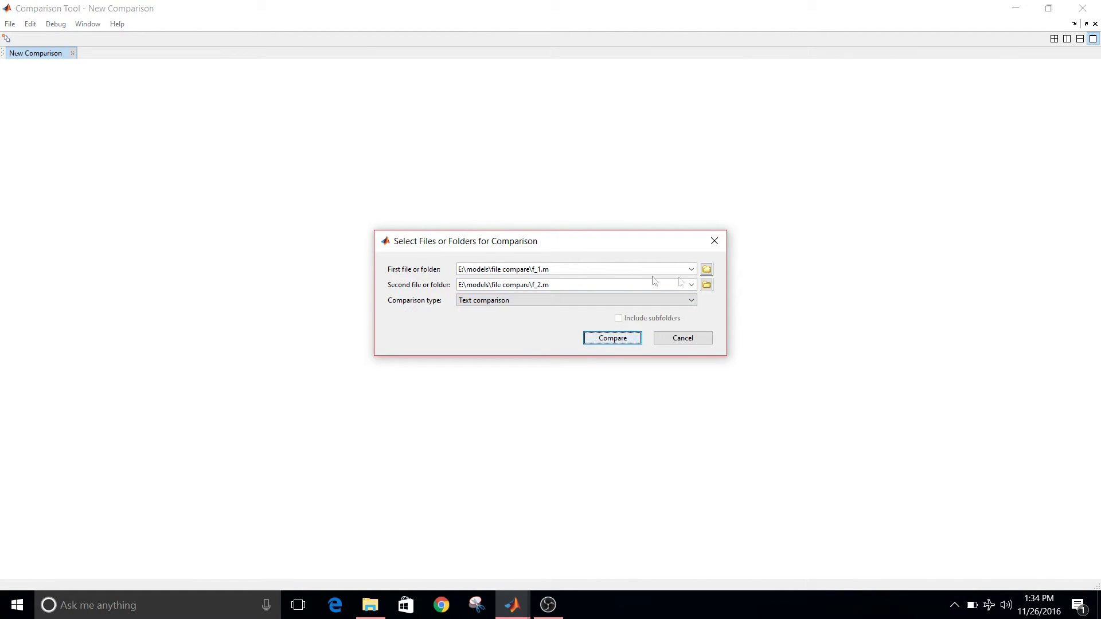
pyautogui.click(707, 269)
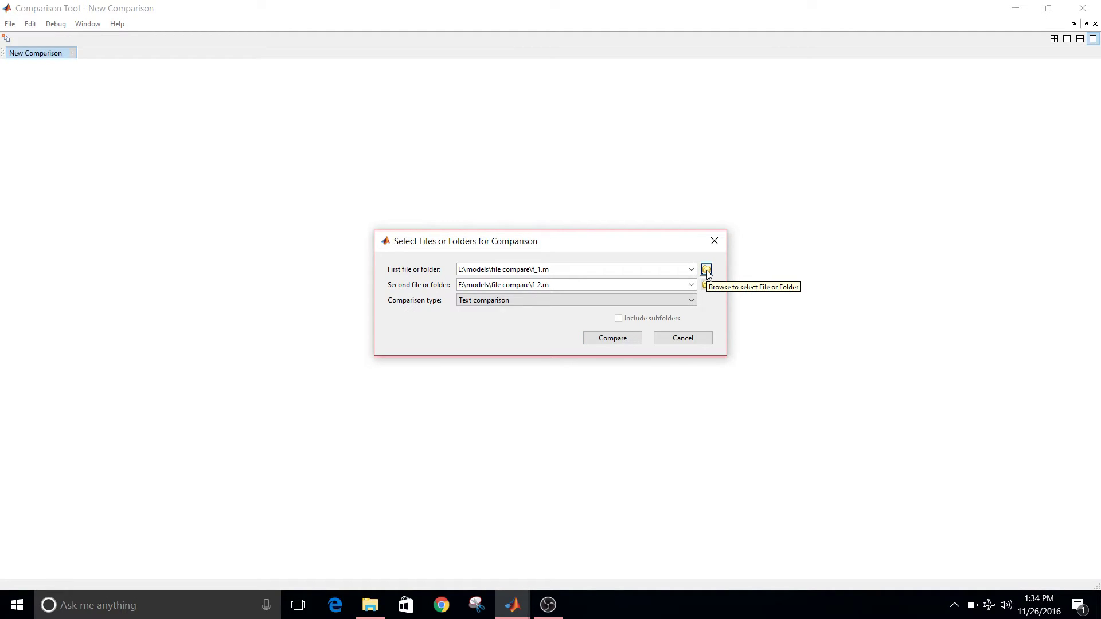
pyautogui.click(706, 270)
pyautogui.click(523, 304)
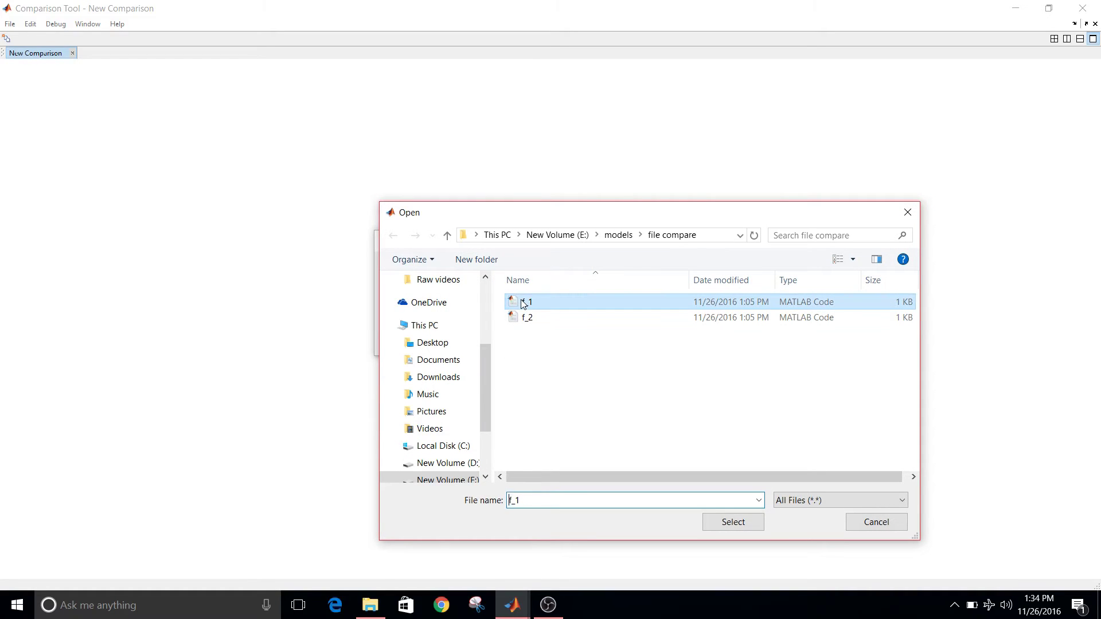
pyautogui.click(728, 523)
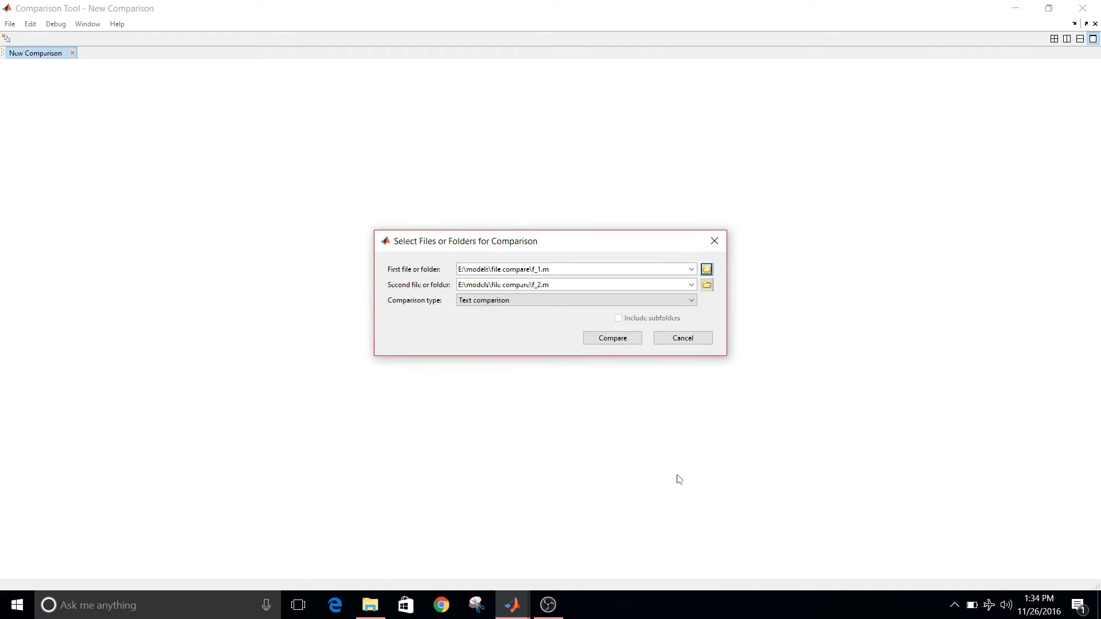
# Choose f_2.m as the second file to compare.
pyautogui.click(706, 285)
pyautogui.click(566, 324)
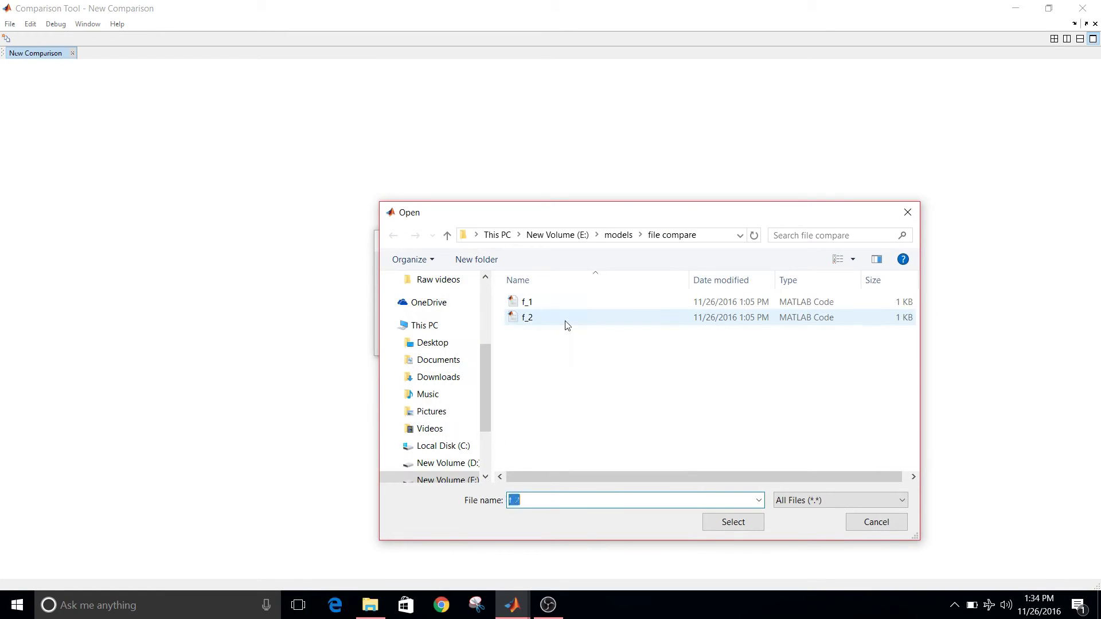
pyautogui.click(732, 523)
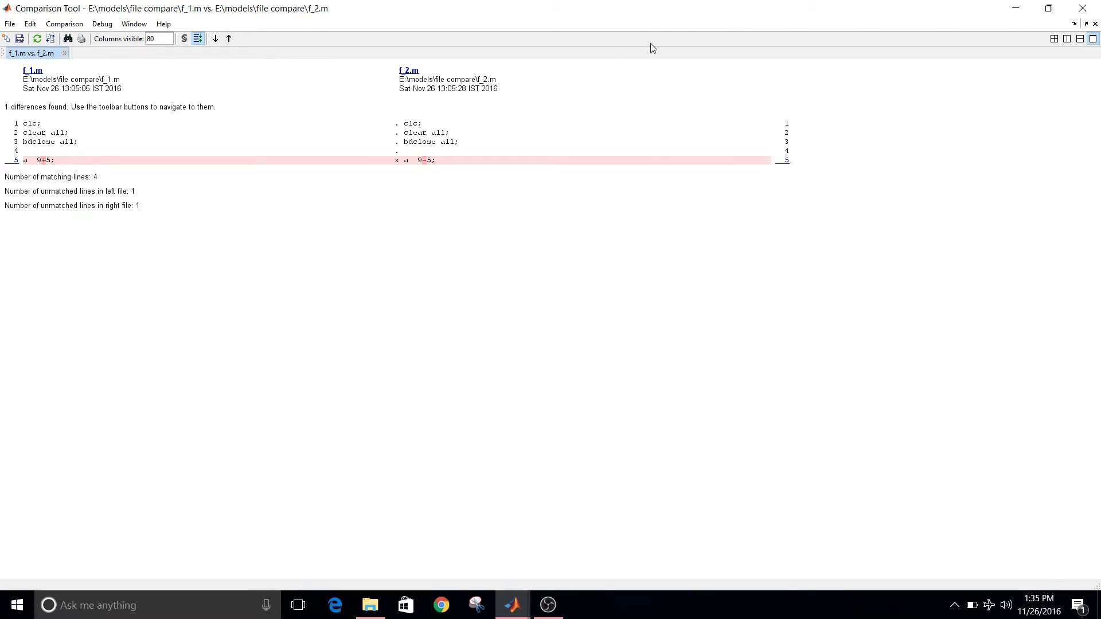
# Close the results and start a new comparison with the D-mrege vs mux folder first.
pyautogui.click(1082, 8)
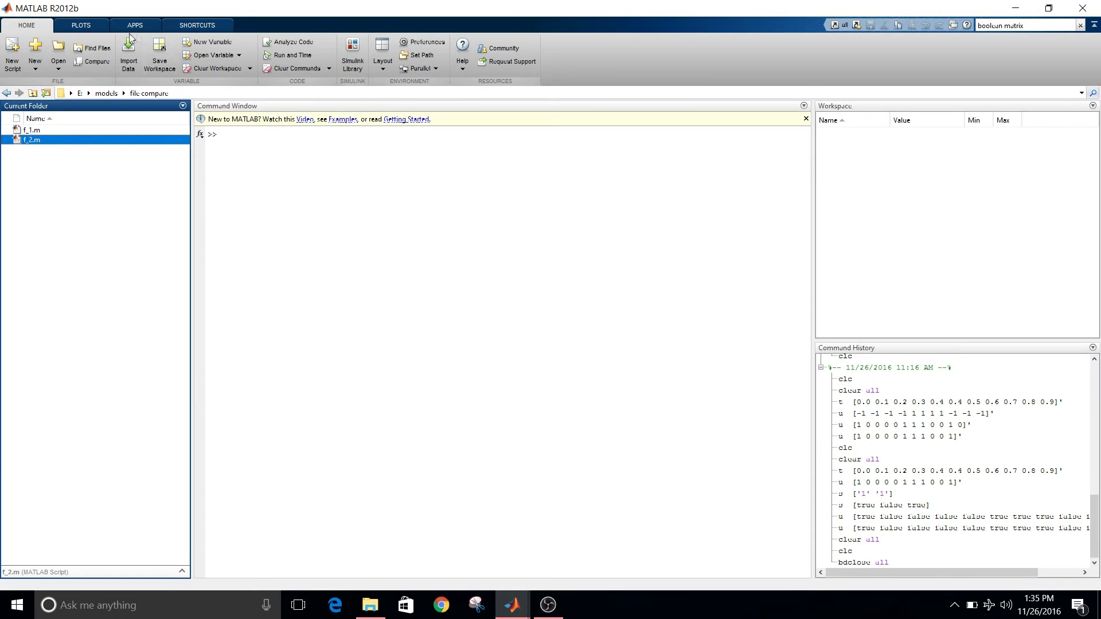
pyautogui.click(92, 60)
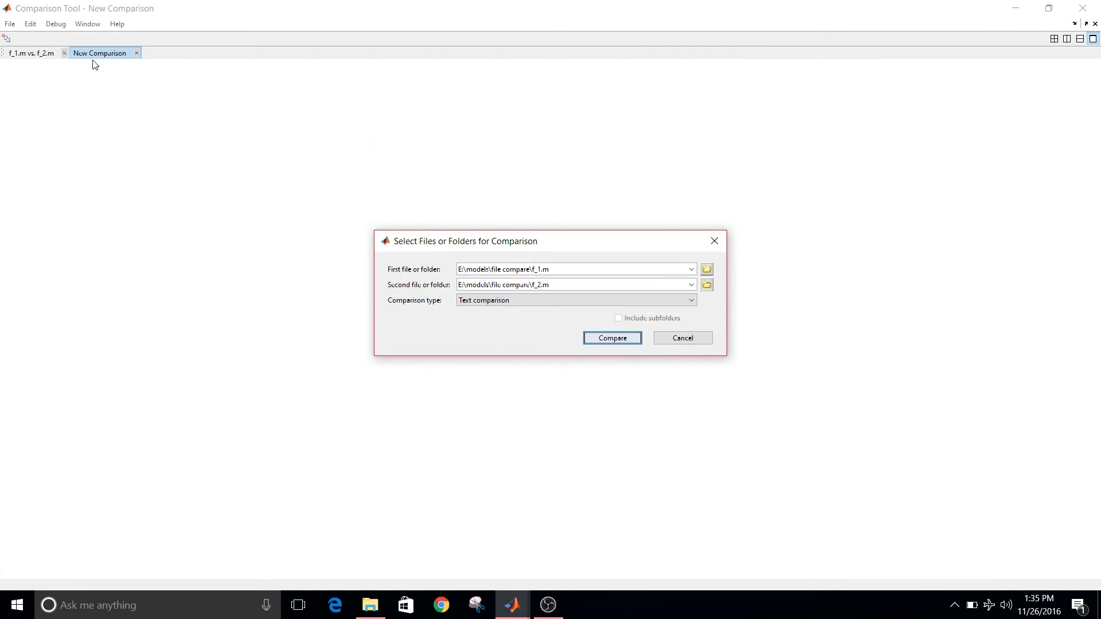
pyautogui.click(705, 270)
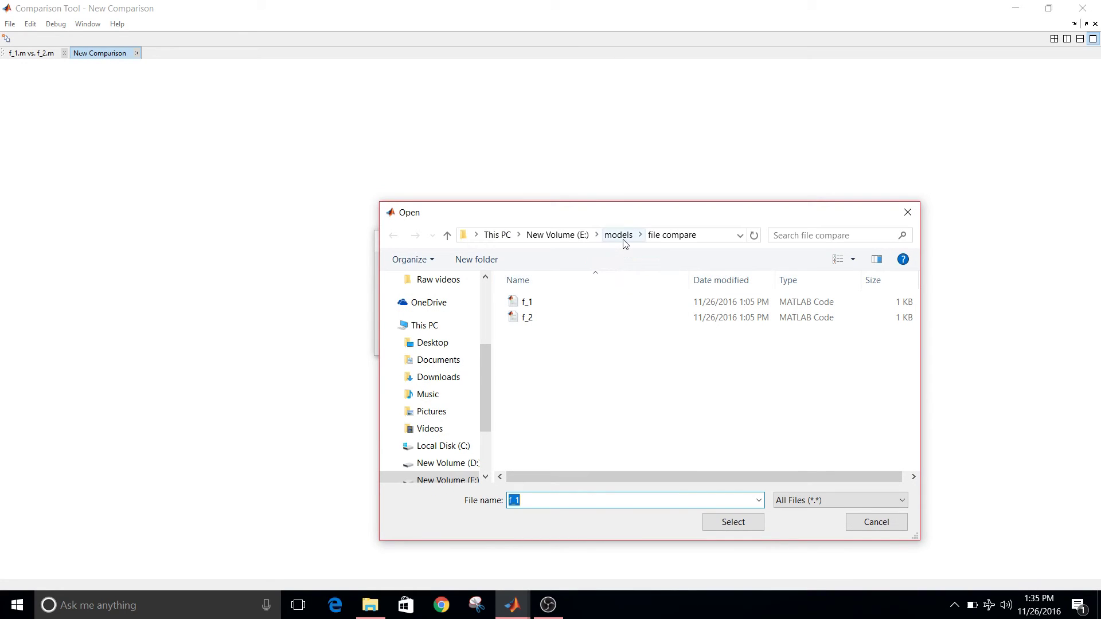
pyautogui.click(619, 235)
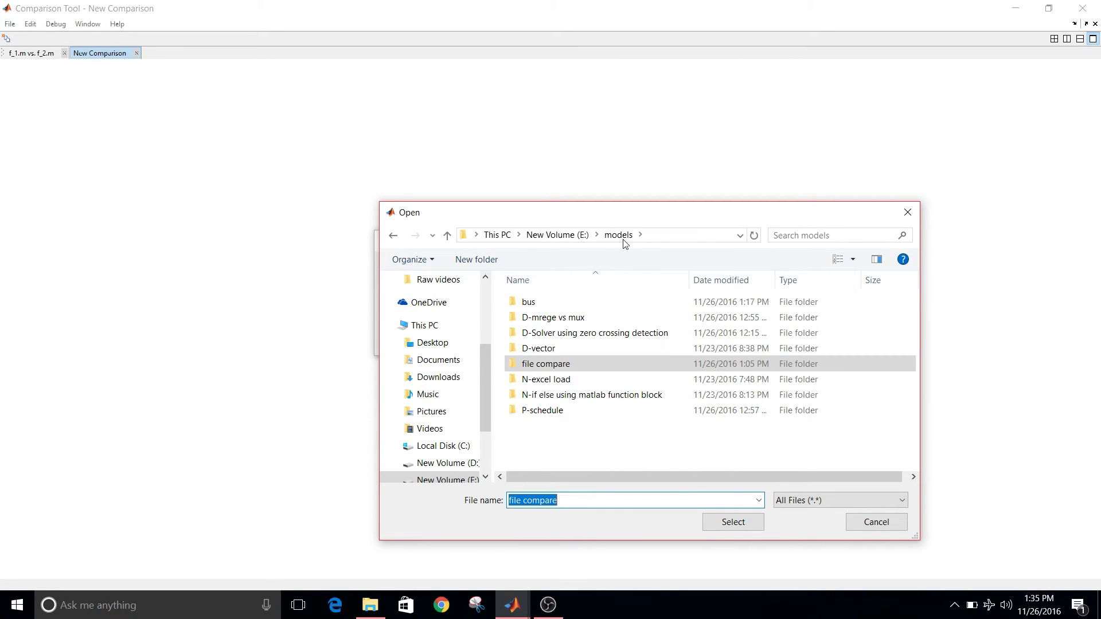
pyautogui.click(566, 321)
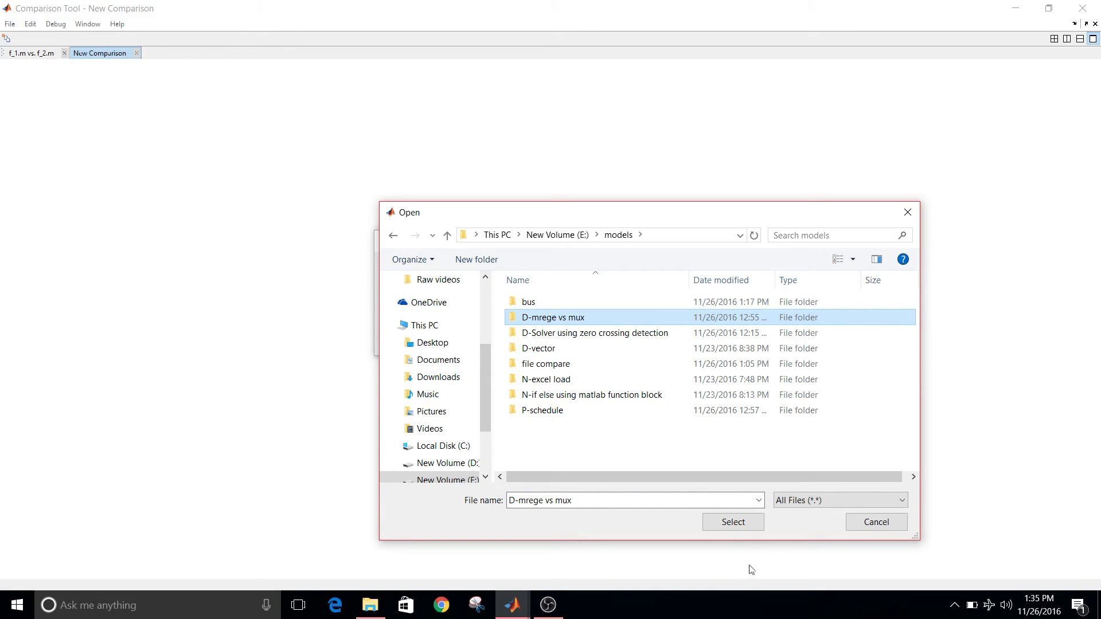
pyautogui.click(756, 524)
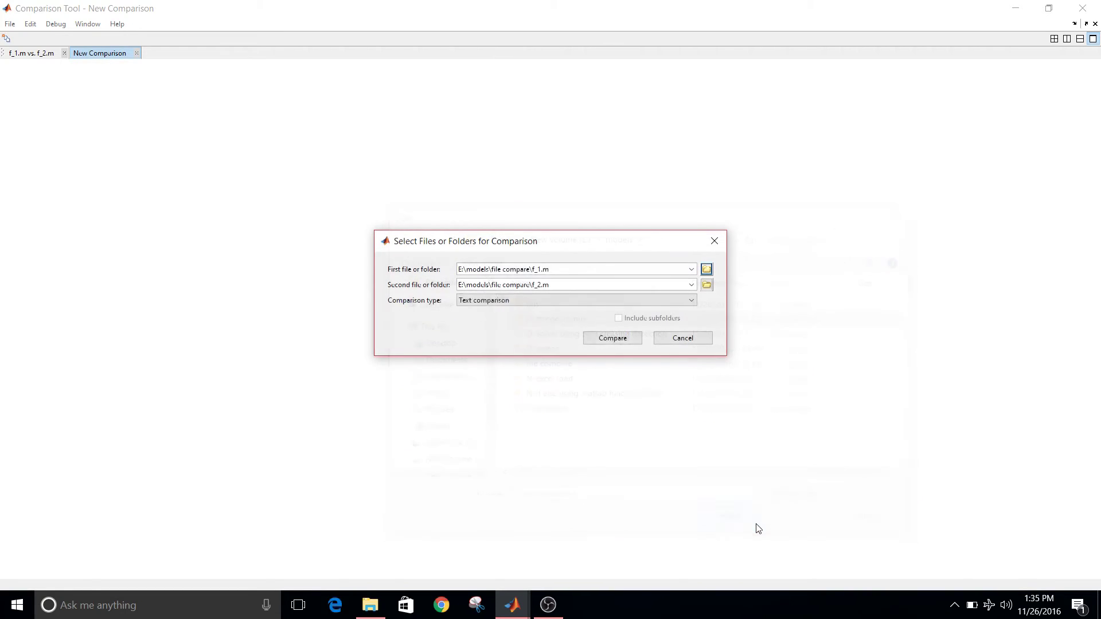
# Choose the D-Solver using zero crossing detection folder as the second item.
pyautogui.click(707, 285)
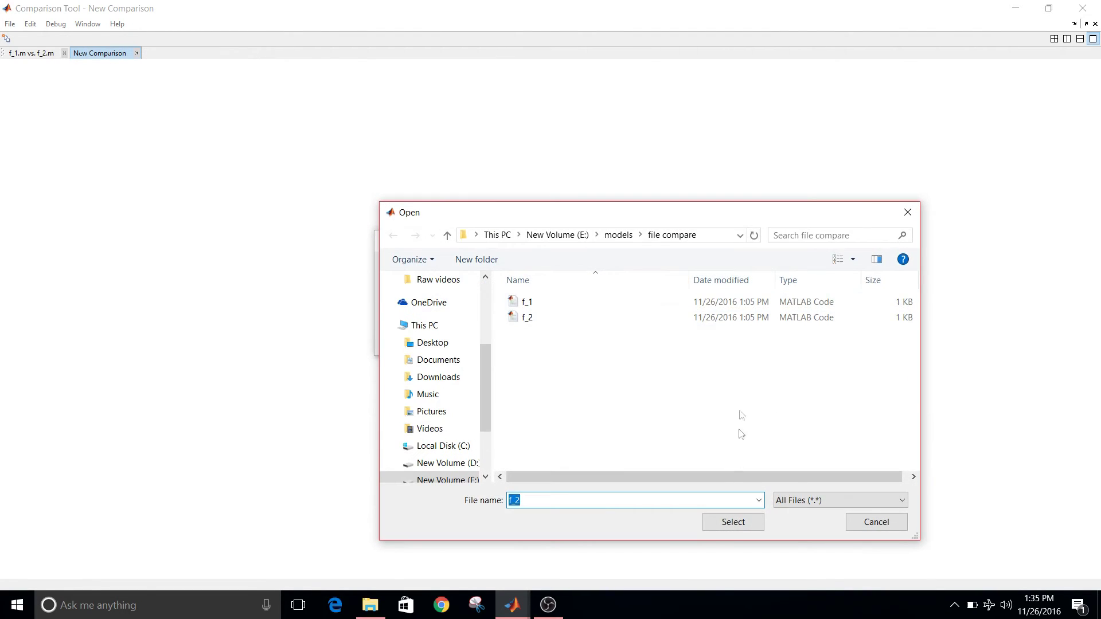
pyautogui.click(618, 236)
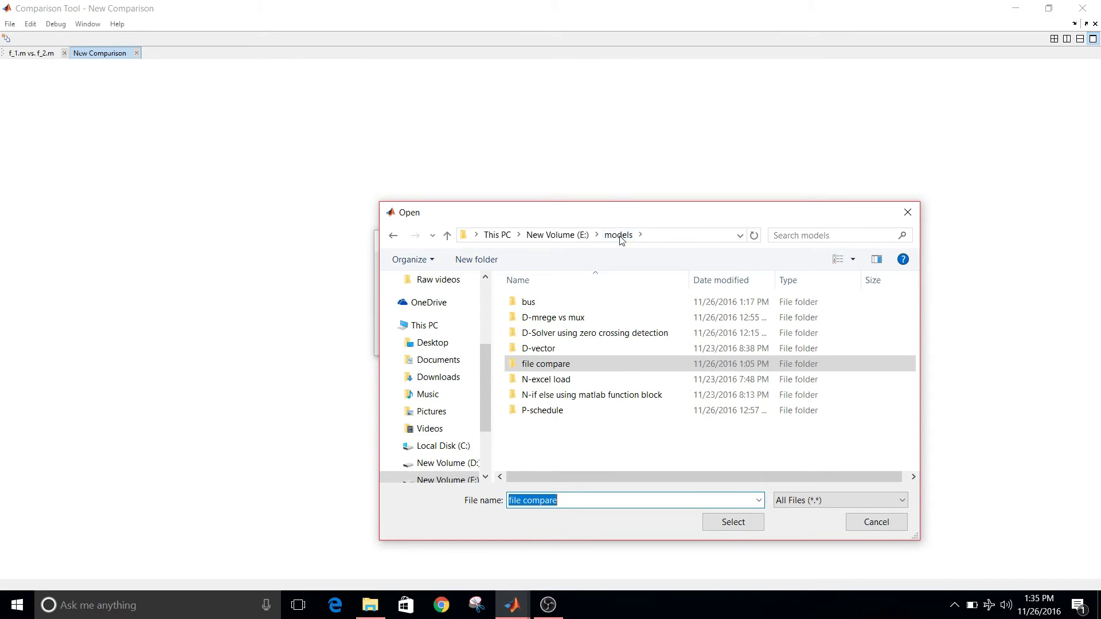
pyautogui.click(578, 336)
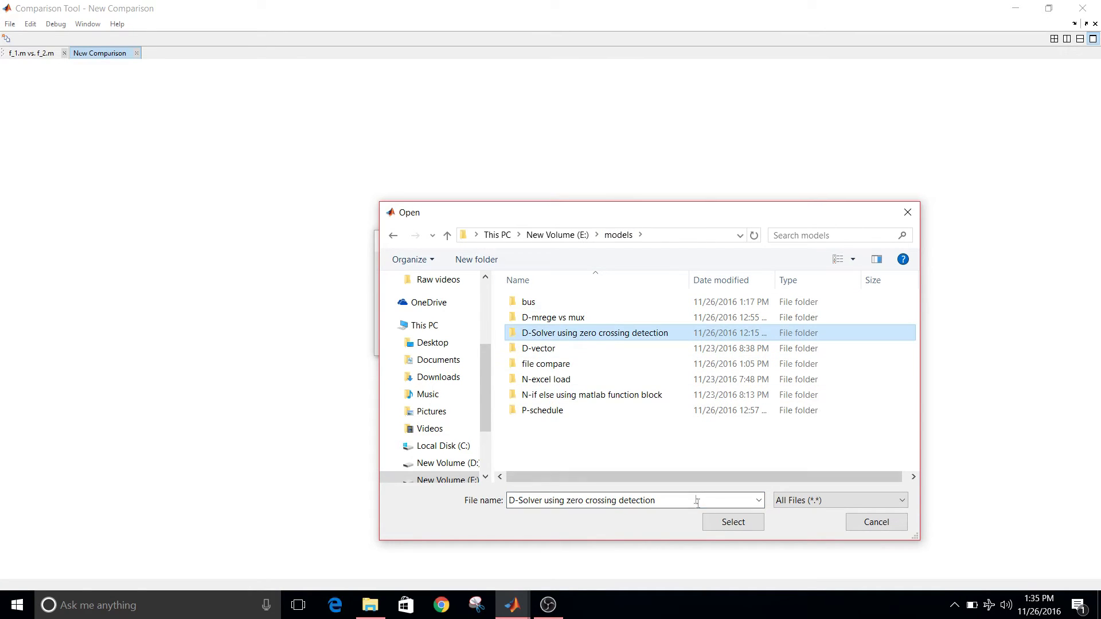
pyautogui.click(732, 522)
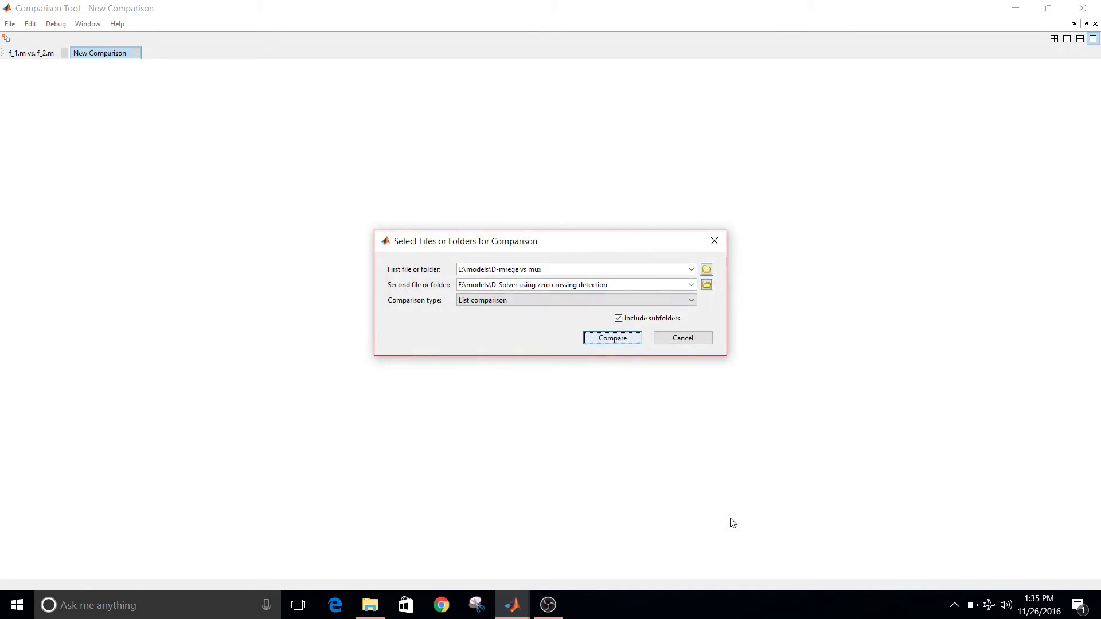
# Run the folder list comparison, review the removed and added files, then close the report.
pyautogui.click(630, 335)
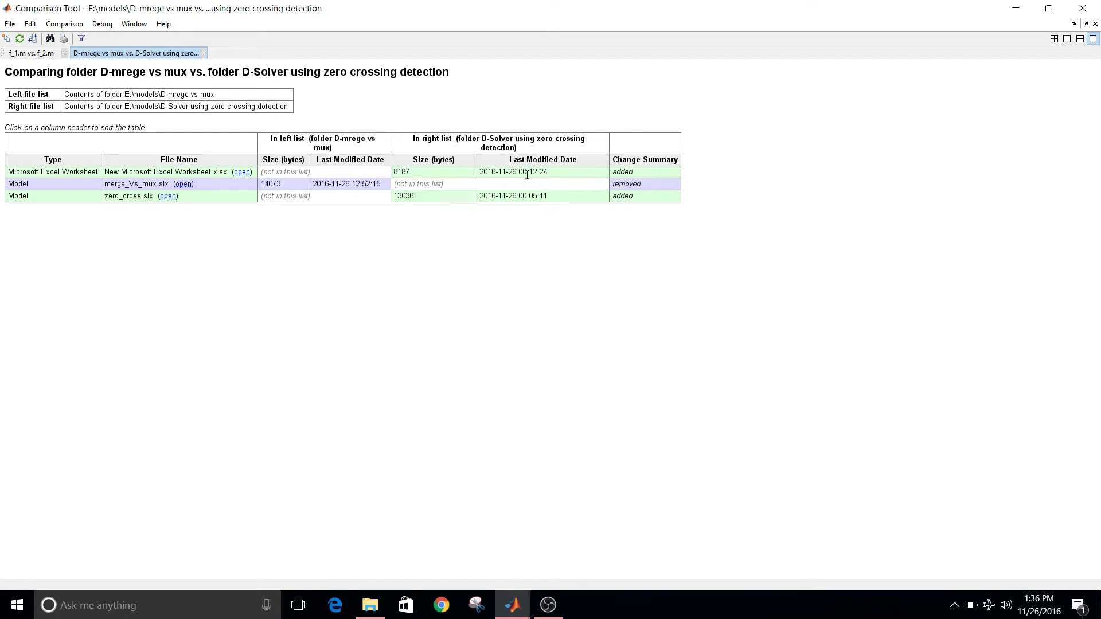
pyautogui.click(1083, 11)
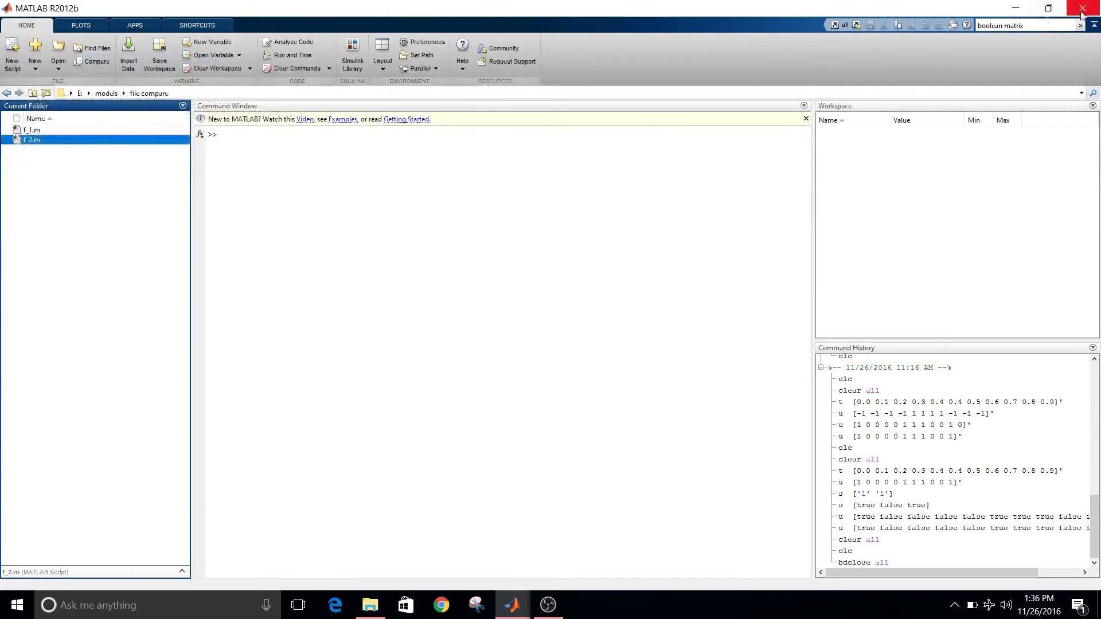
# Start a new list comparison with f_1.m from the file compare folder as the first file.
pyautogui.click(78, 63)
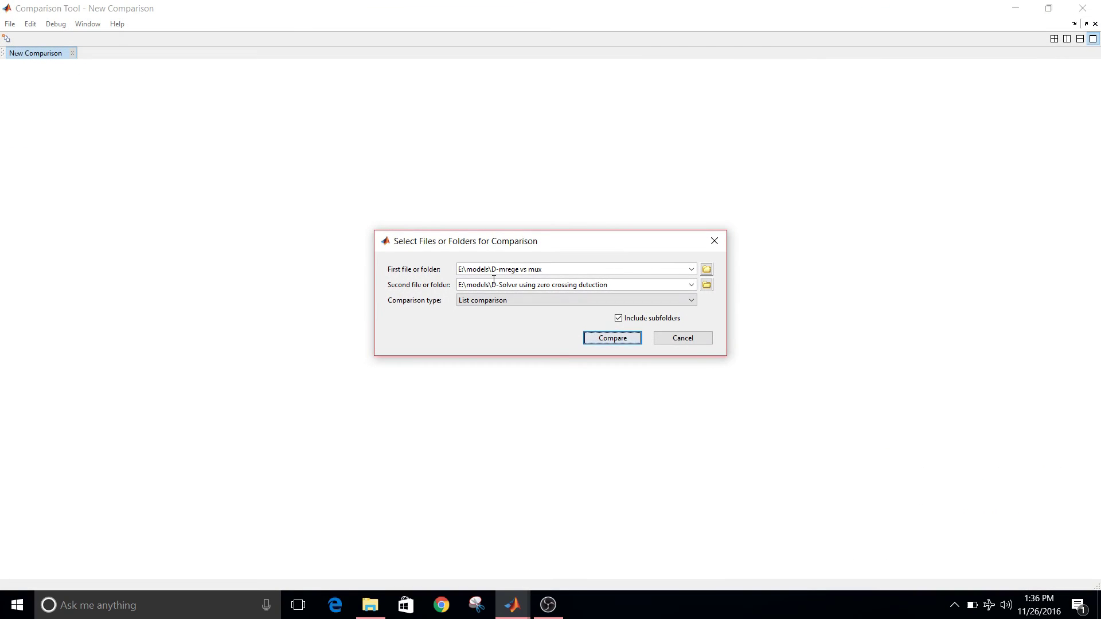
pyautogui.click(620, 302)
pyautogui.click(620, 301)
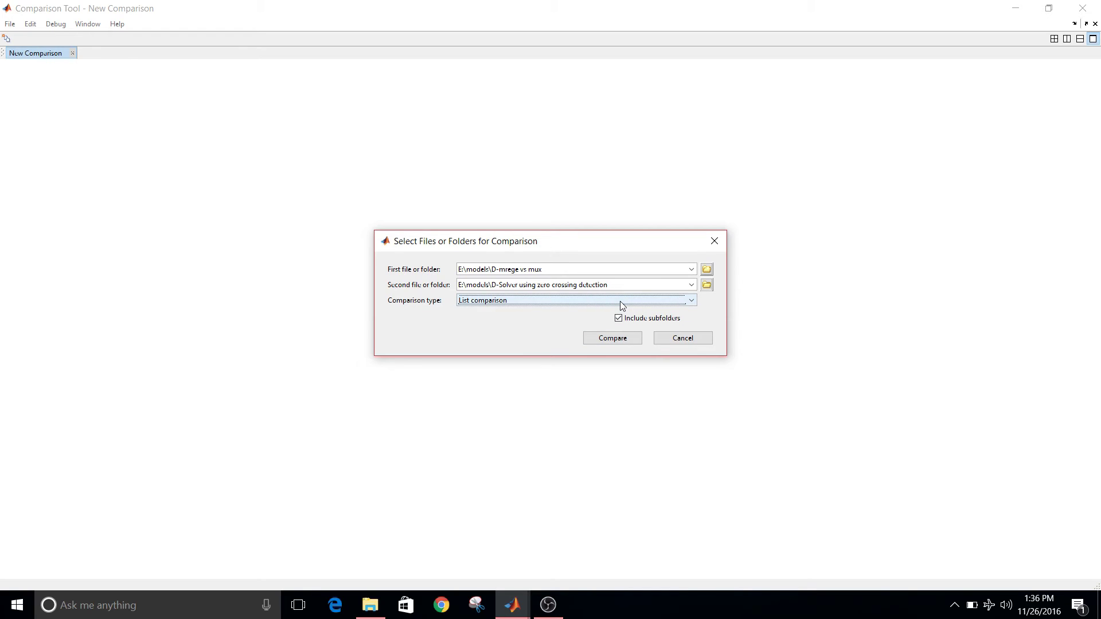
pyautogui.click(707, 270)
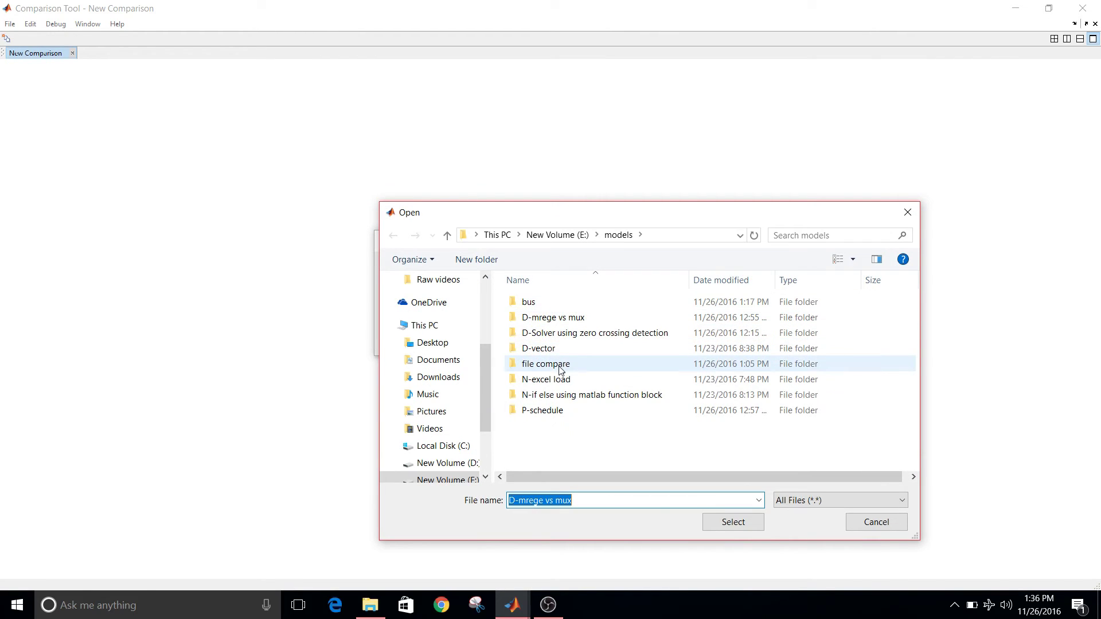
pyautogui.doubleClick(559, 363)
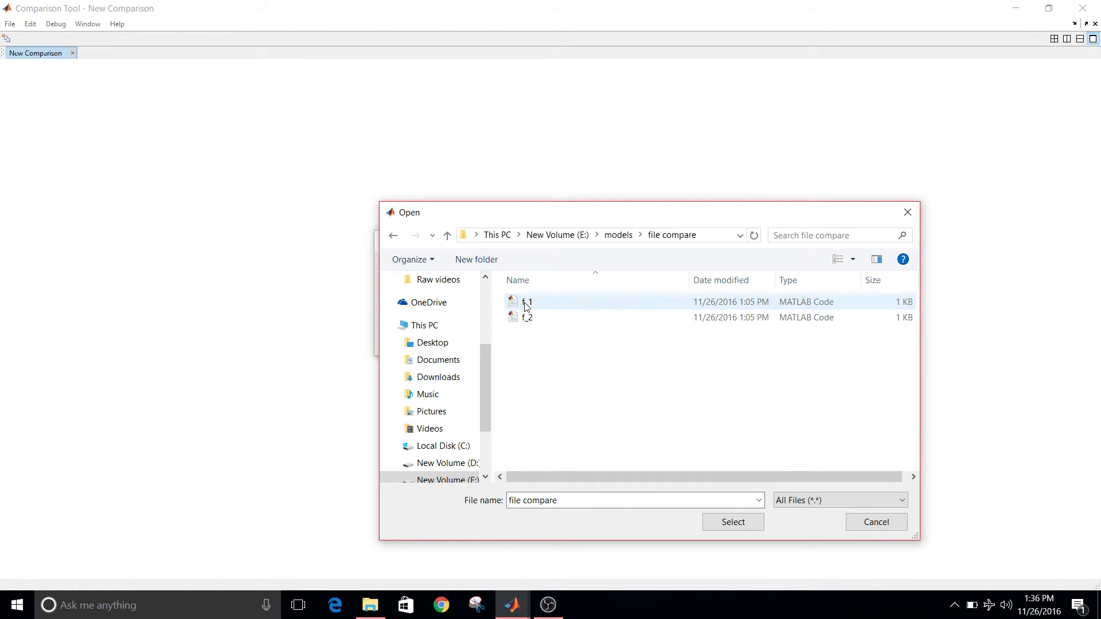
pyautogui.click(526, 302)
pyautogui.click(716, 524)
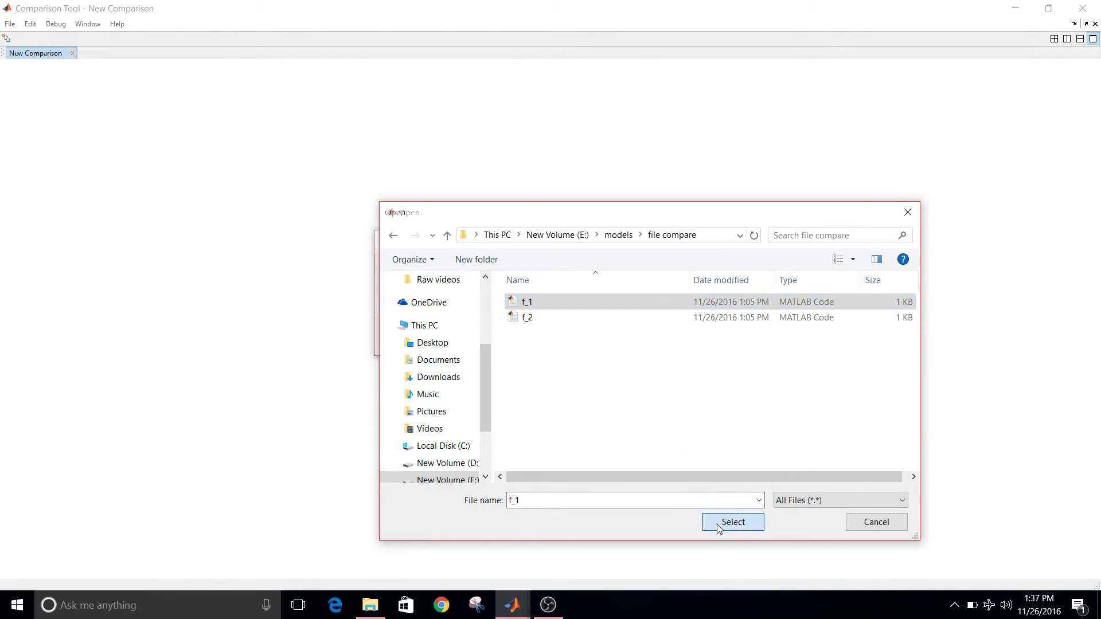
# Choose f_2.m from the file compare folder as the second file.
pyautogui.click(705, 287)
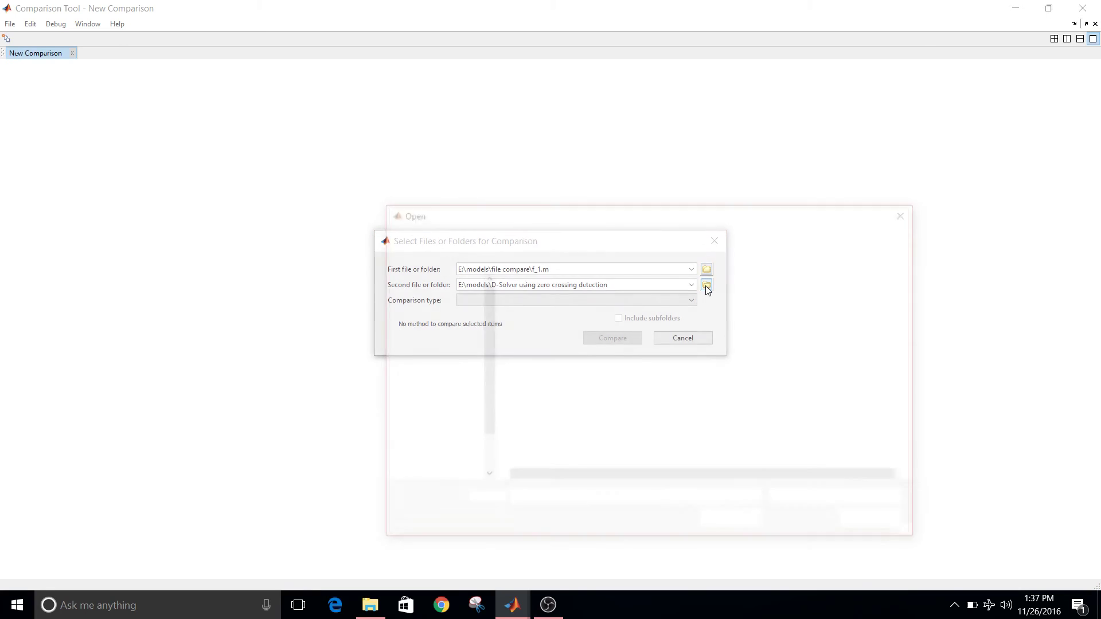
pyautogui.doubleClick(569, 362)
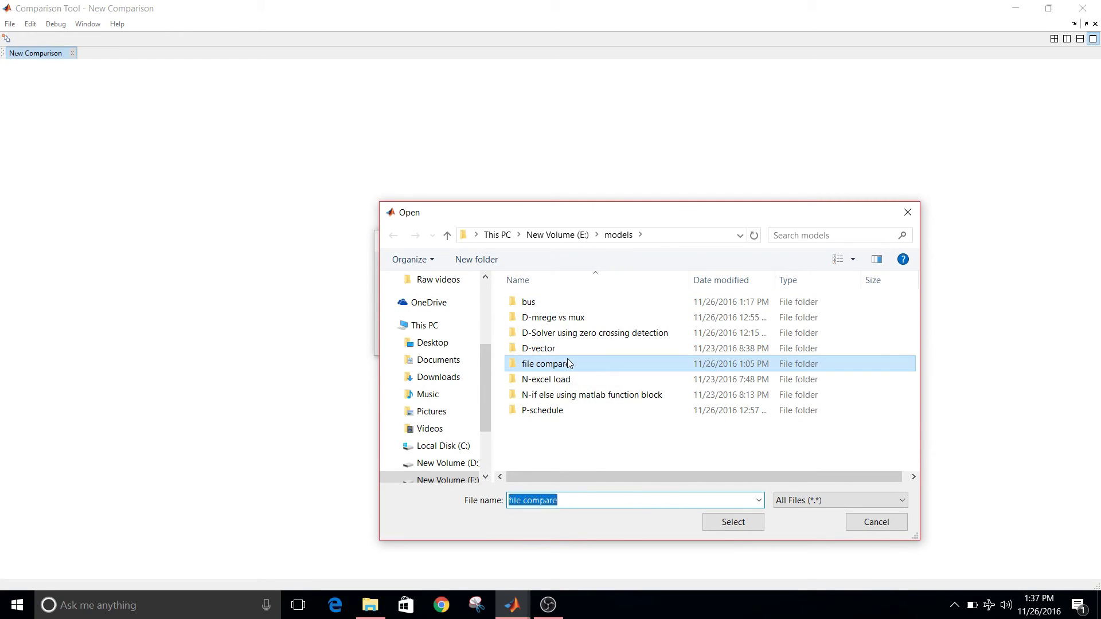
pyautogui.click(578, 328)
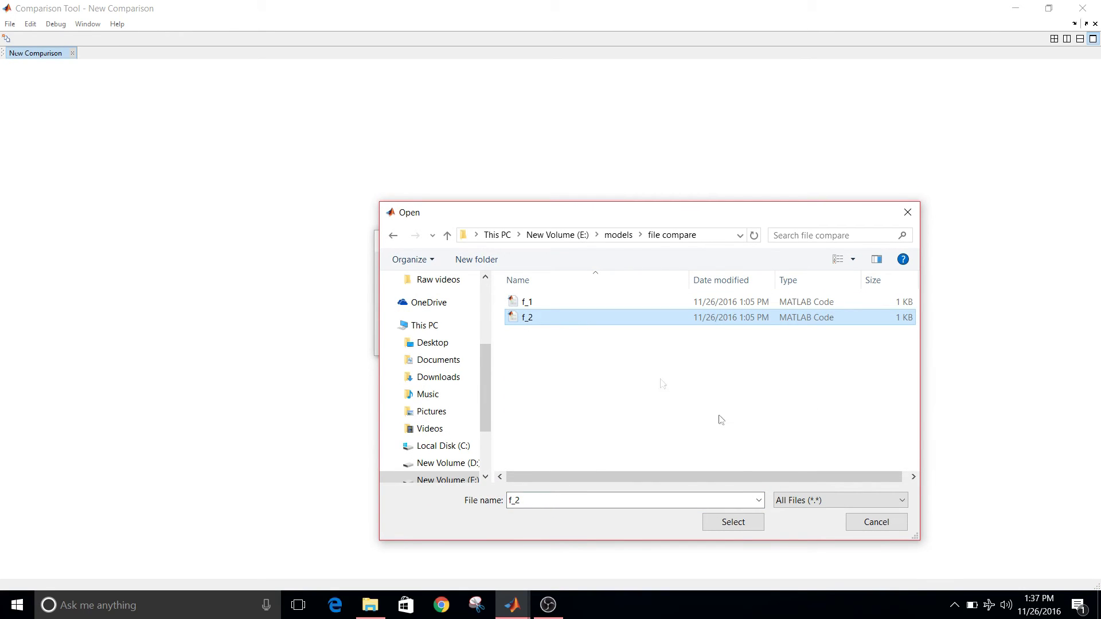
pyautogui.click(735, 523)
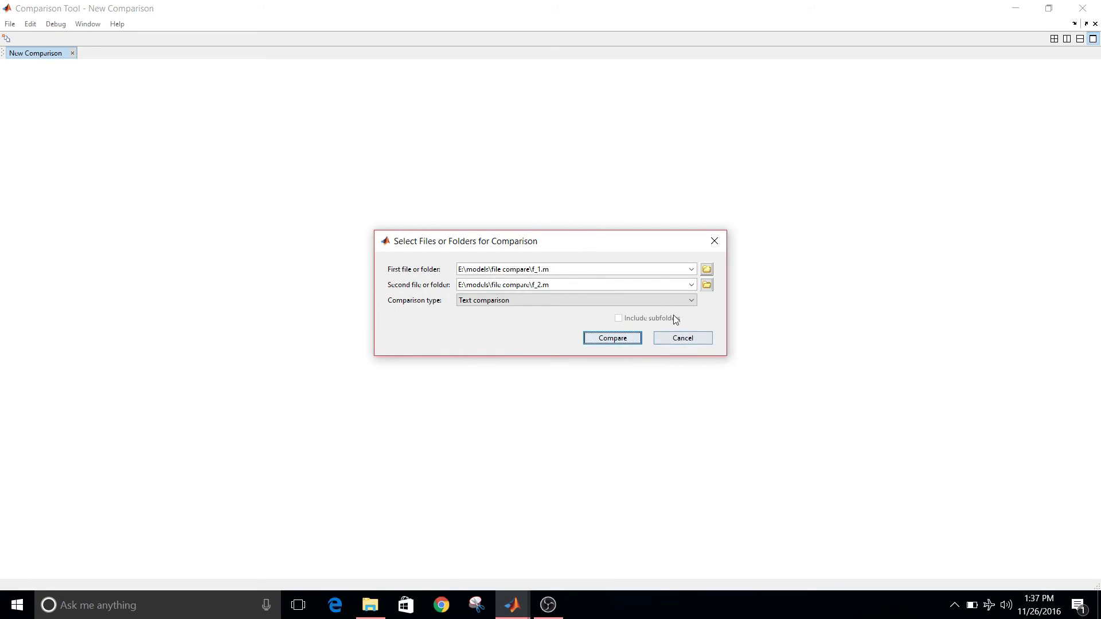
pyautogui.click(589, 300)
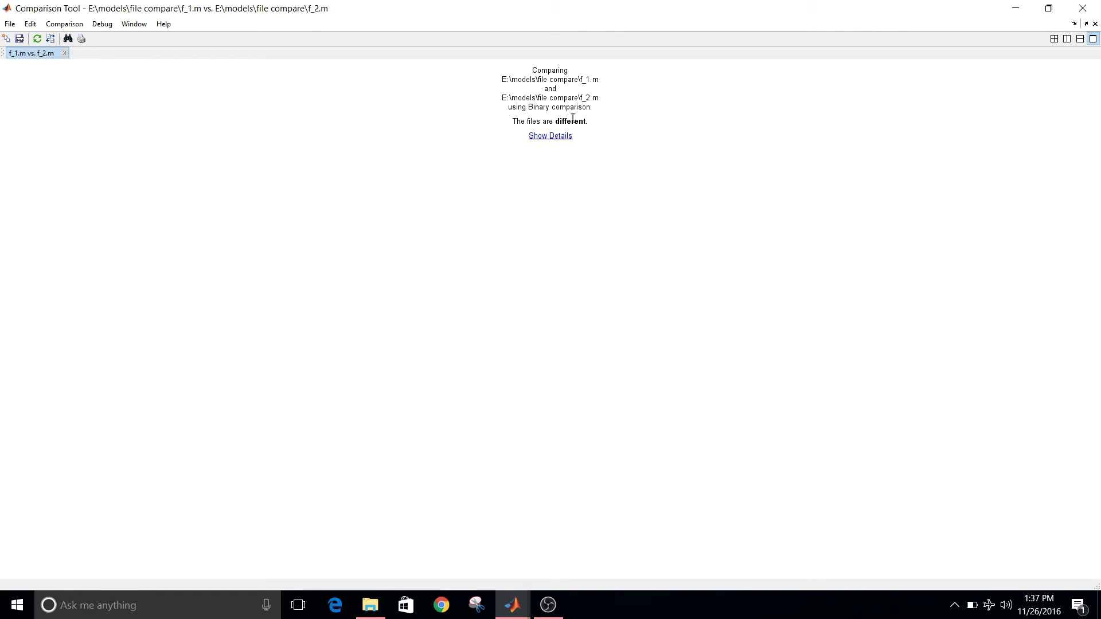
# Expand Show Details to view the byte-level difference in hex.
pyautogui.click(547, 136)
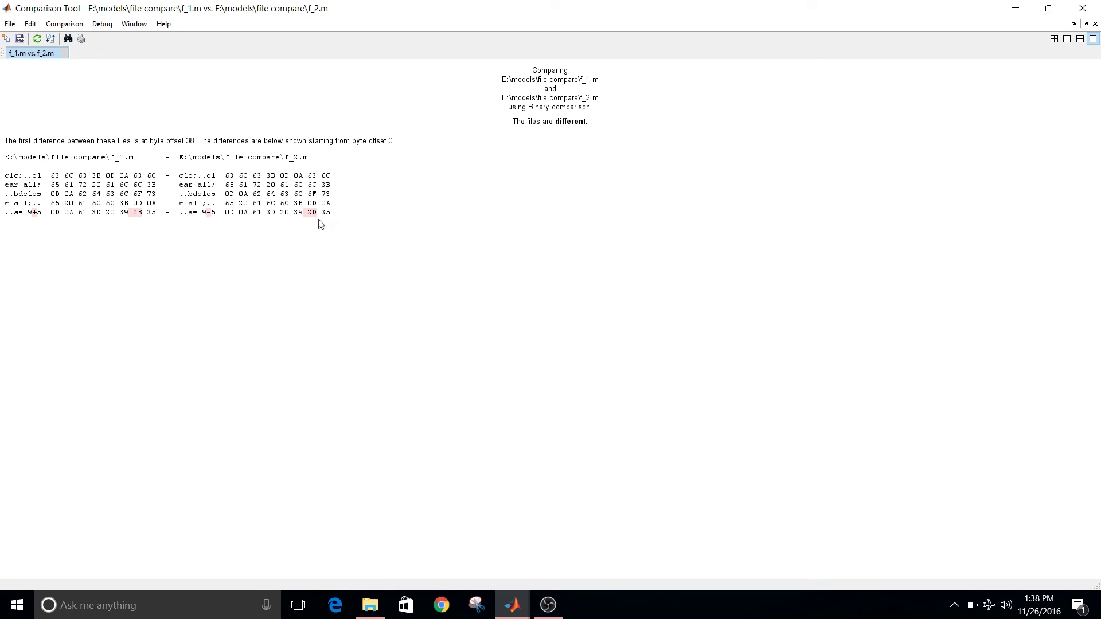
# Close the binary comparison report window.
pyautogui.click(63, 54)
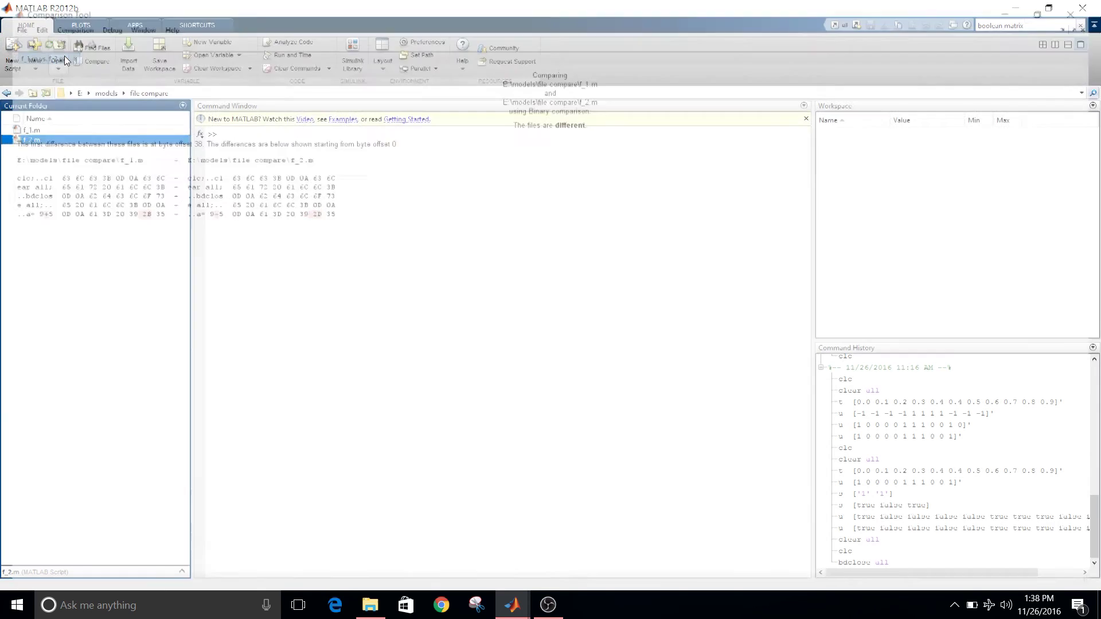